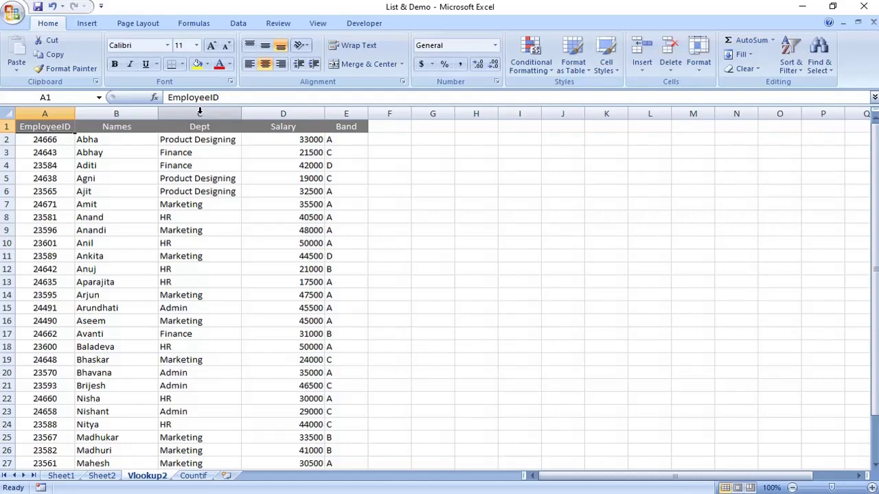
On the Countif sheet, enter =COUNTIF(Vlookup2!C:C,Countif!A2) in cell B2 to count the Admin employees.
click(202, 477)
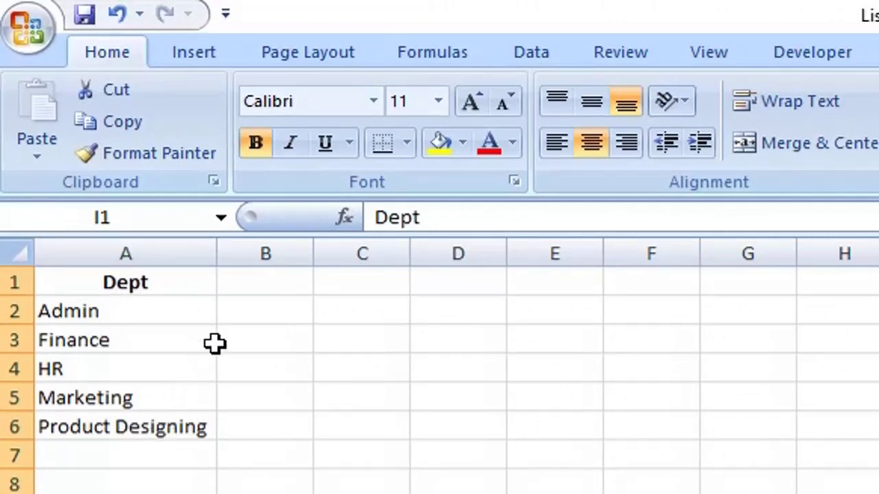
click(241, 309)
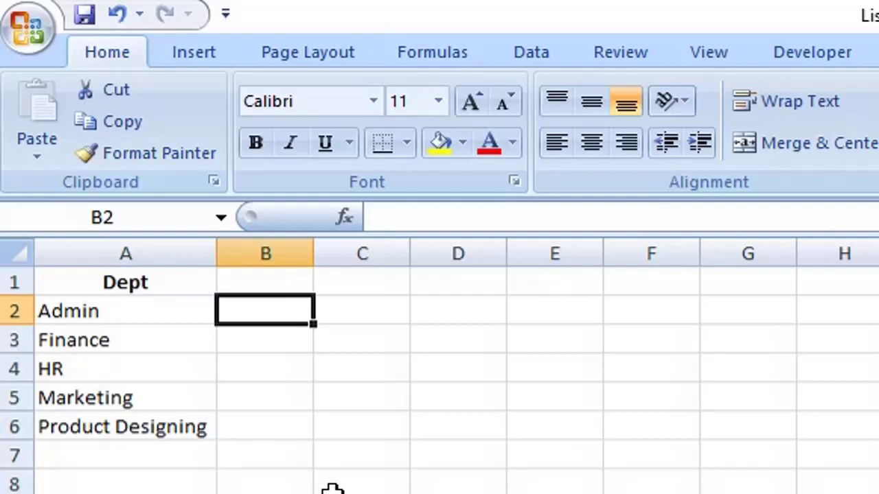
text(=)
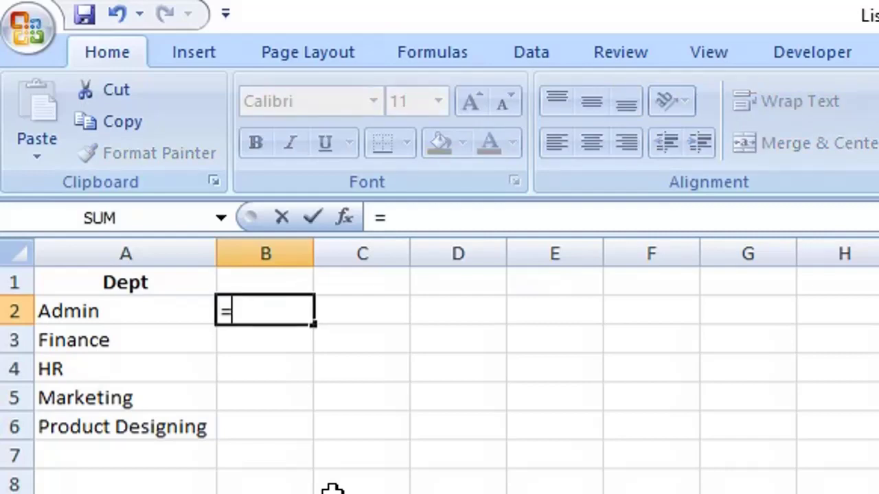
text(countif)
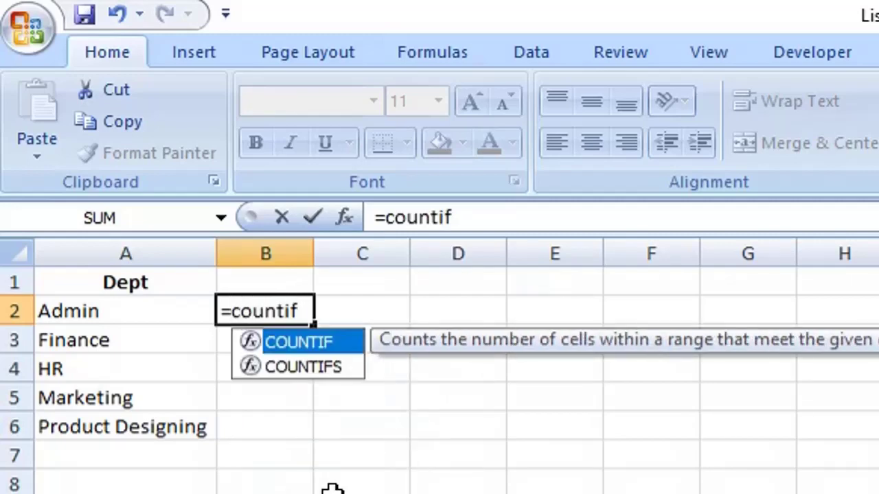
text(()
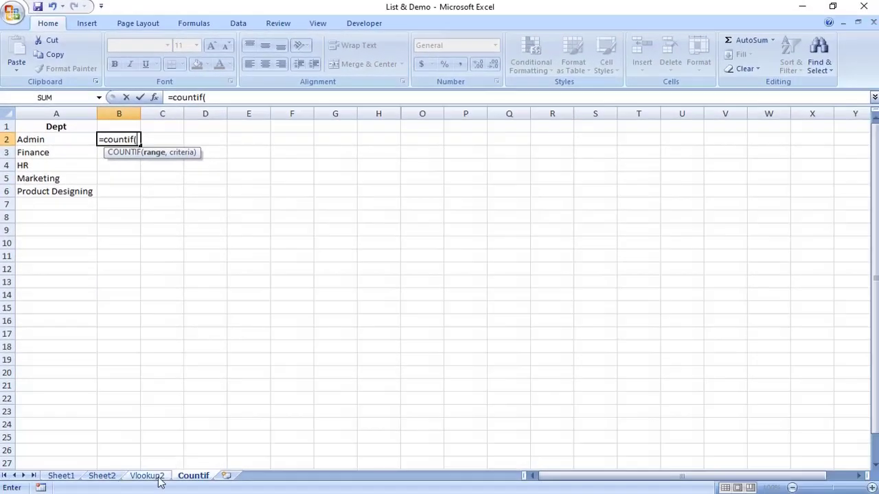
click(152, 478)
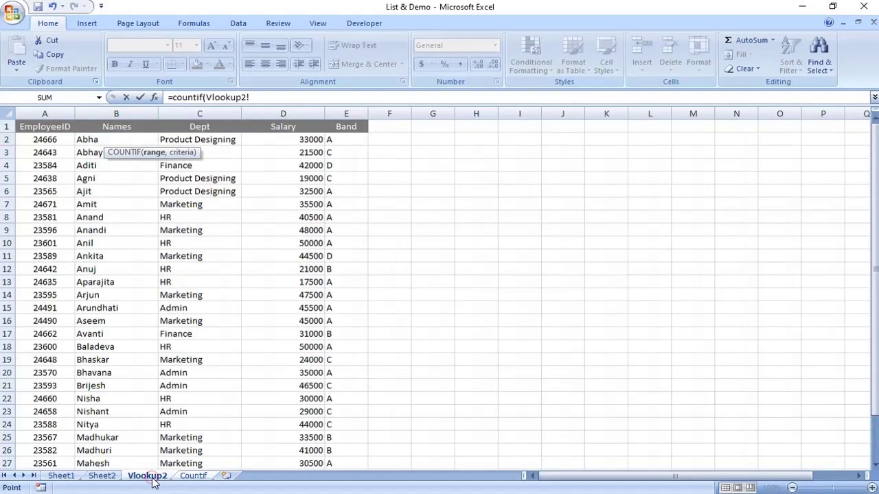
click(212, 110)
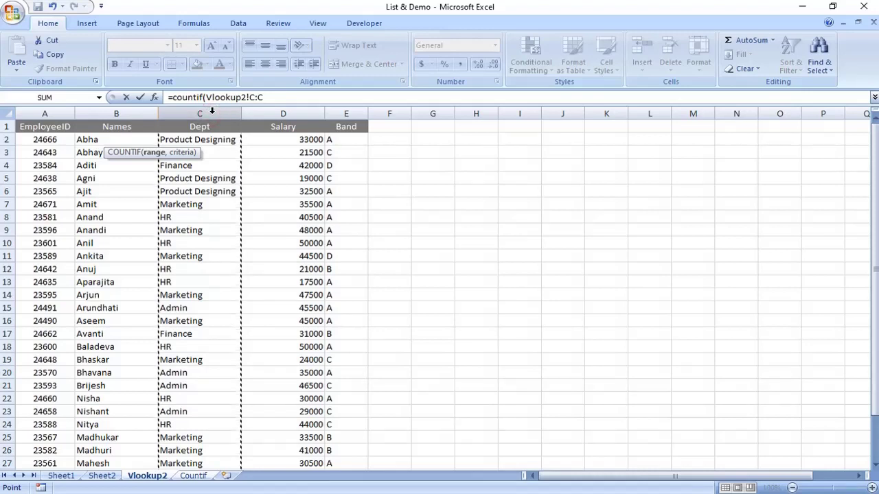
text(,)
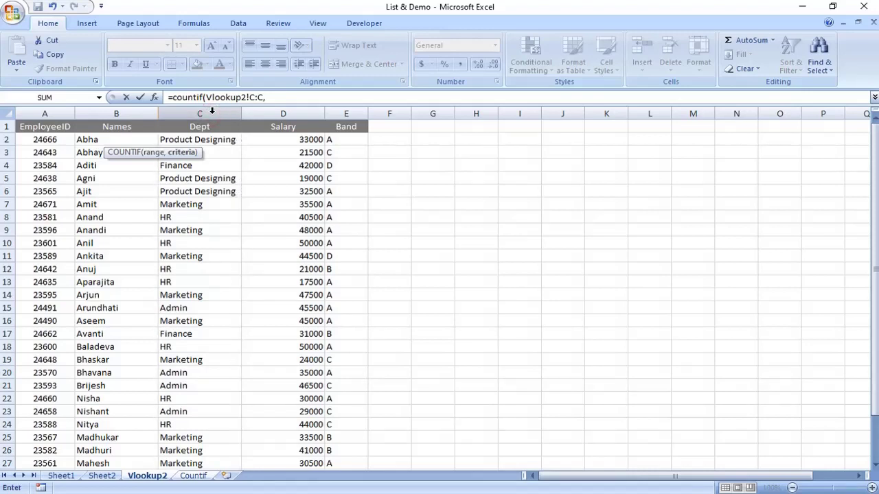
click(194, 476)
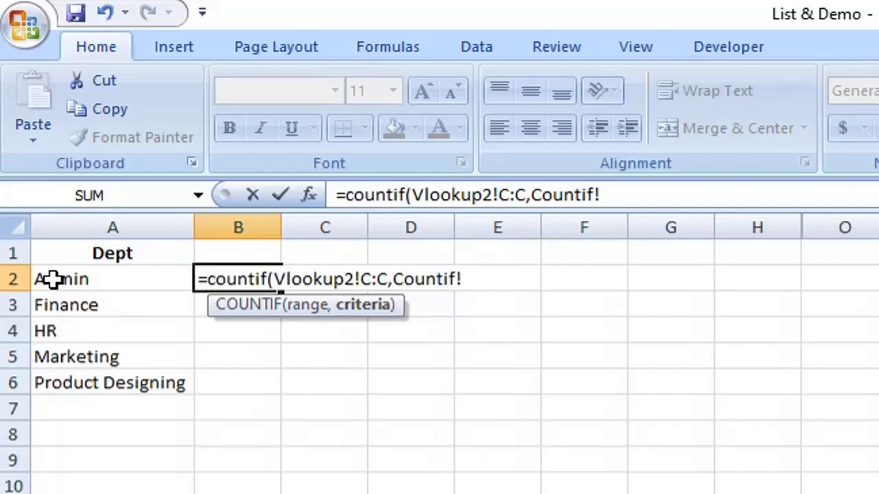
click(54, 280)
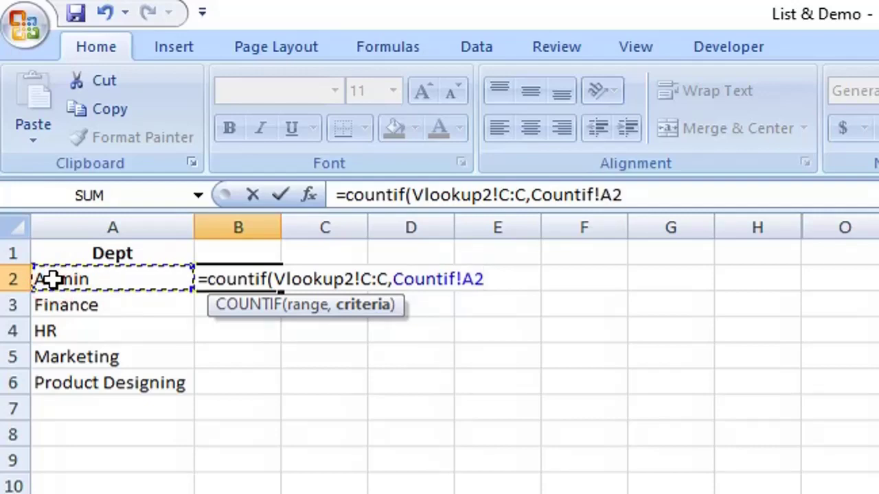
text())
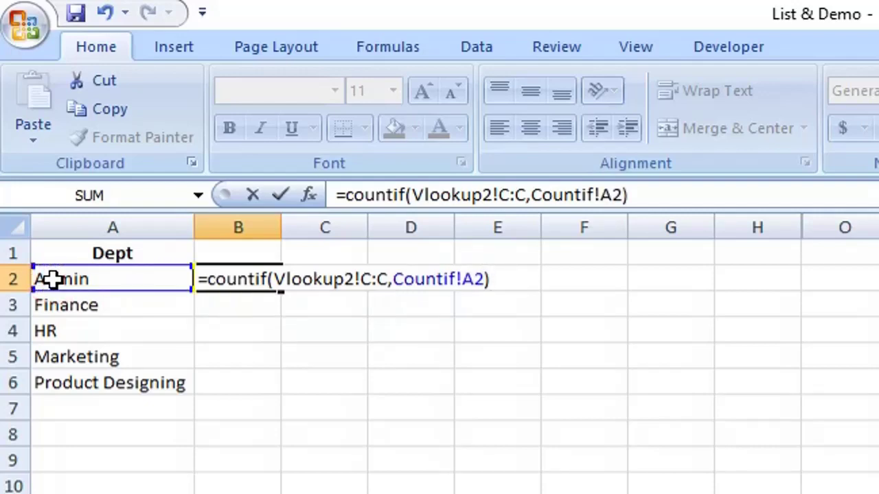
key(Return)
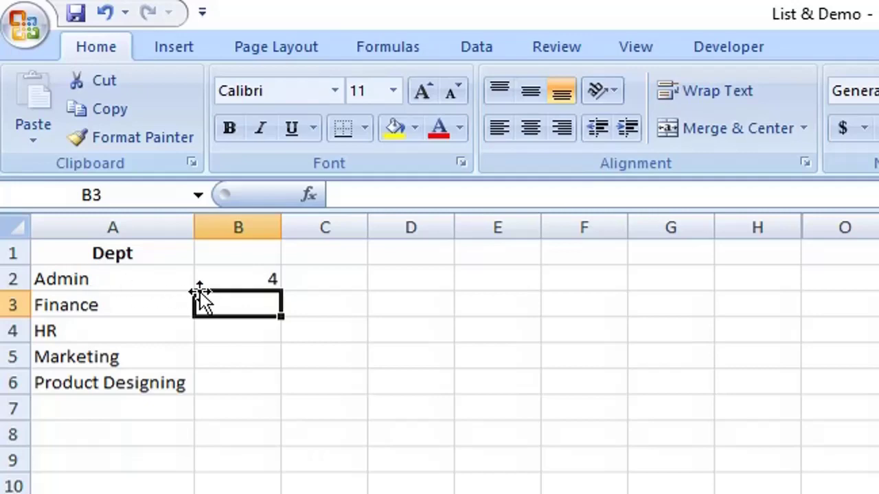
Fill the COUNTIF formula from B2 down to B6 and sum the department counts in B7.
click(235, 279)
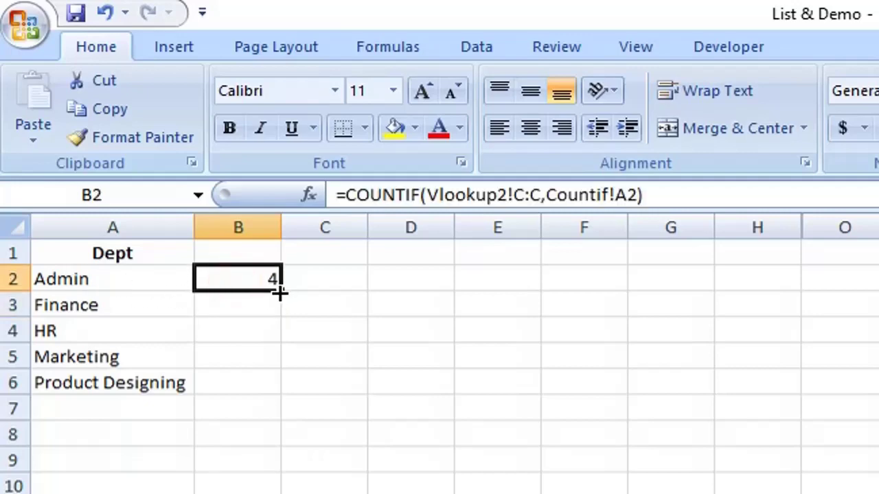
drag(279, 292, 278, 396)
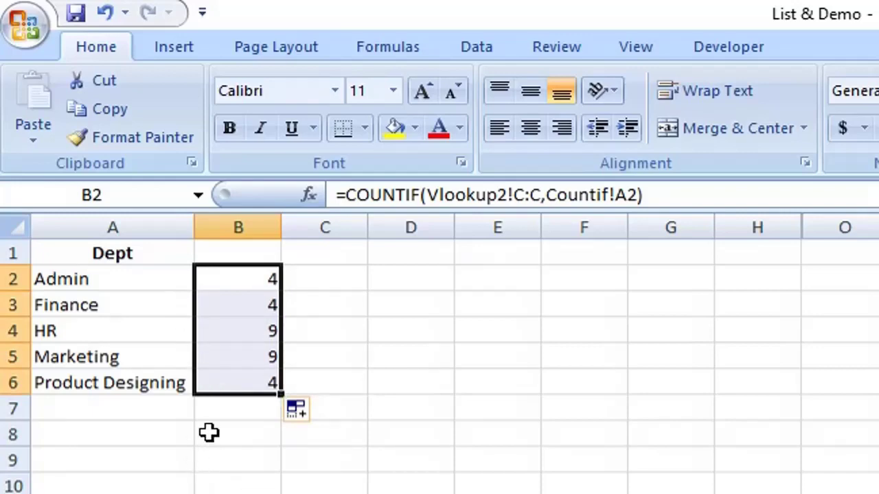
click(232, 406)
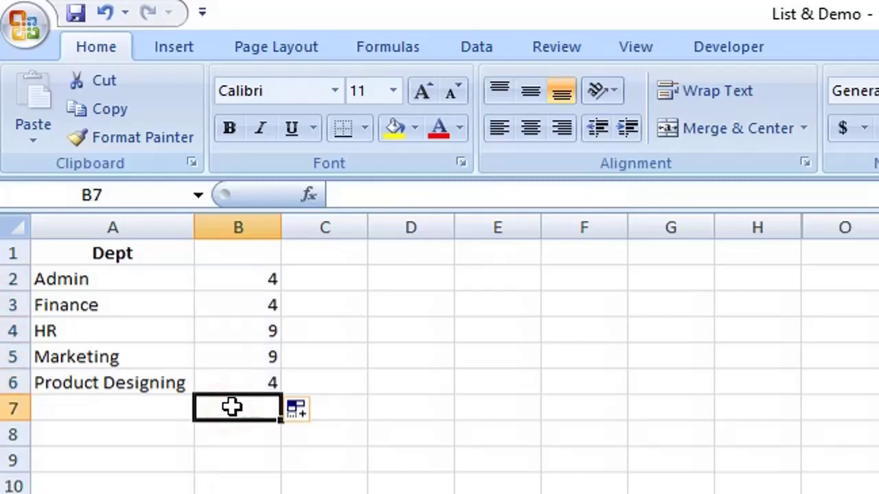
key(alt+equal)
key(Return)
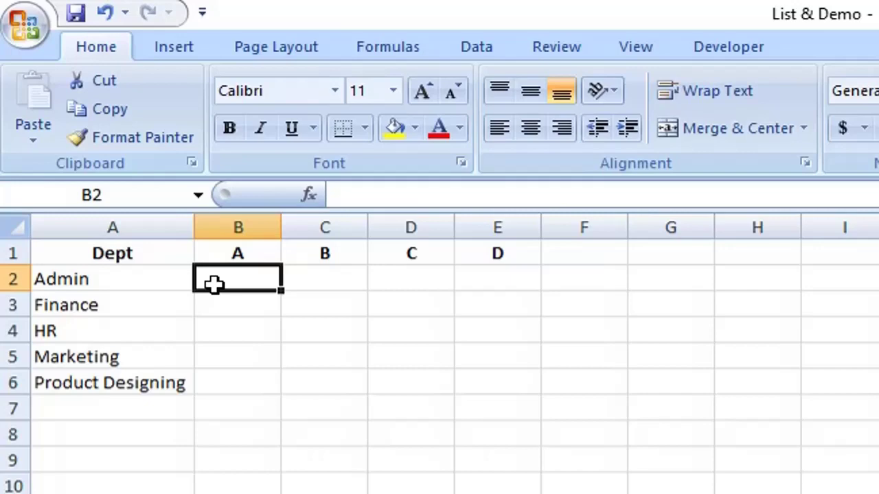
click(85, 279)
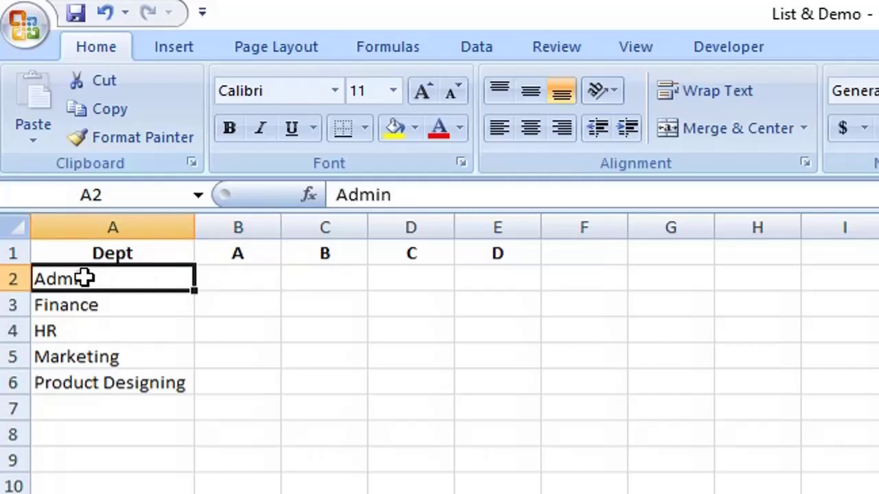
click(249, 254)
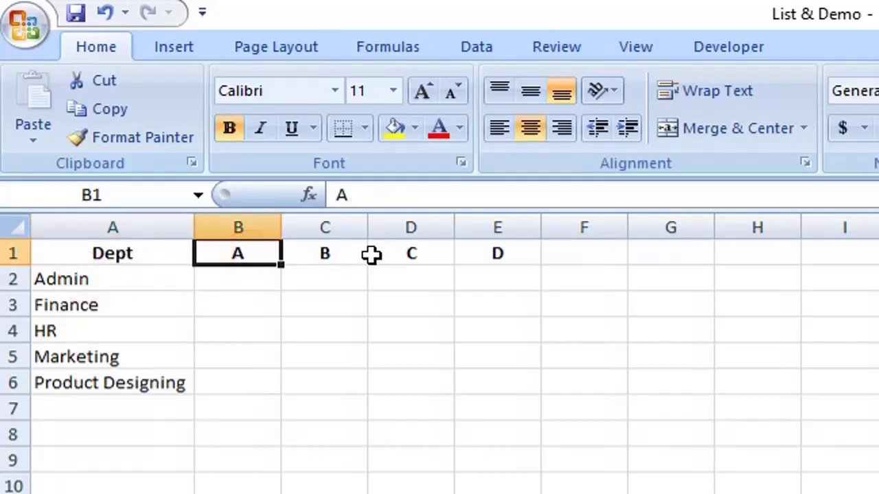
click(350, 254)
click(410, 252)
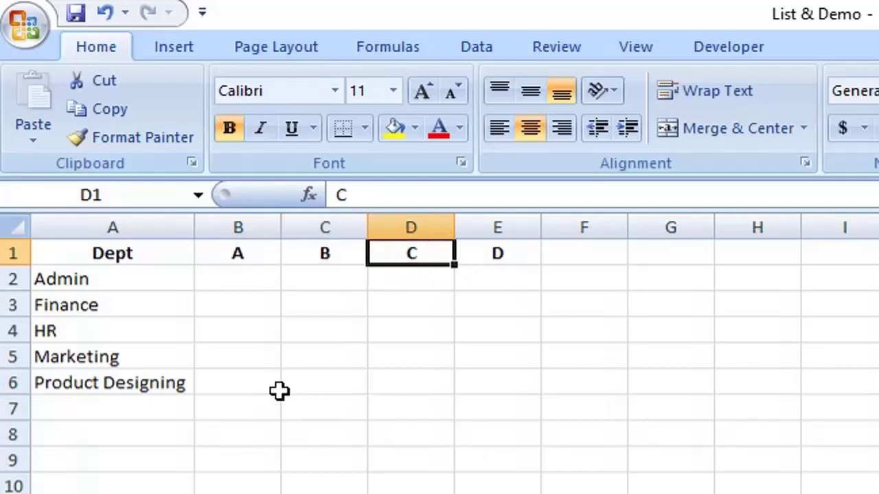
click(117, 280)
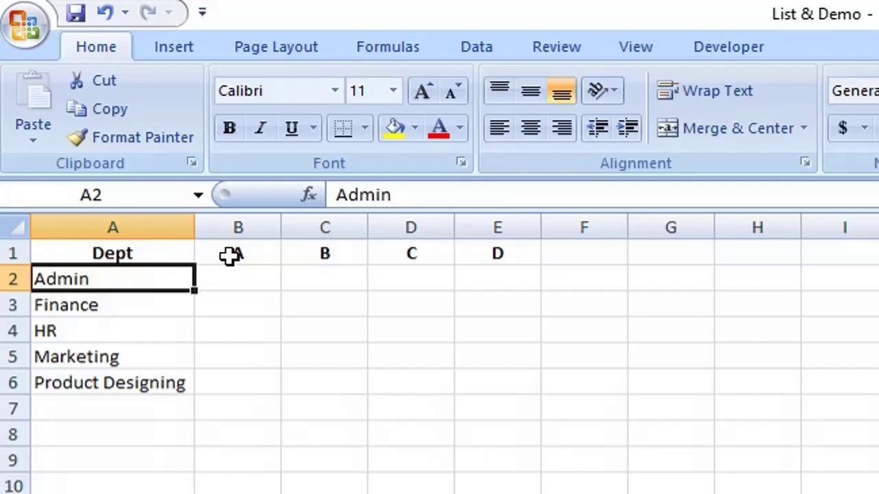
click(232, 255)
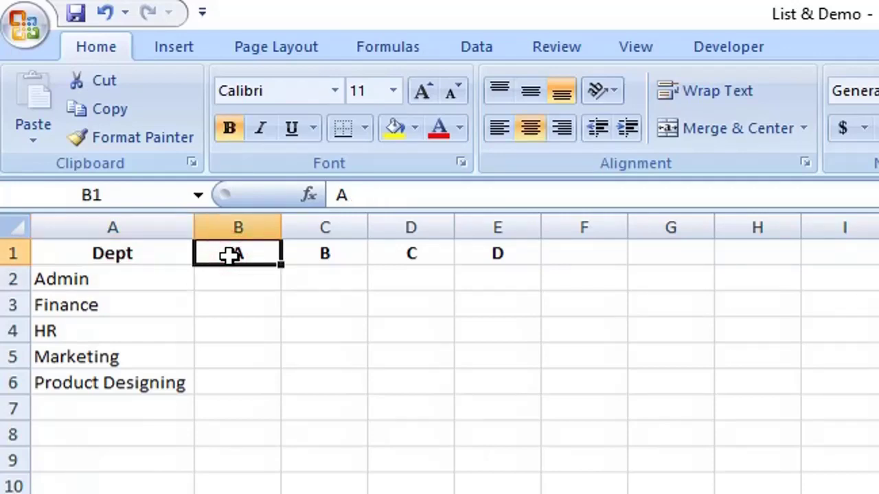
Start a COUNTIFS formula in B2 with the Vlookup2 sheet's Dept column, locked as $C:$C, as the first criteria range.
click(229, 277)
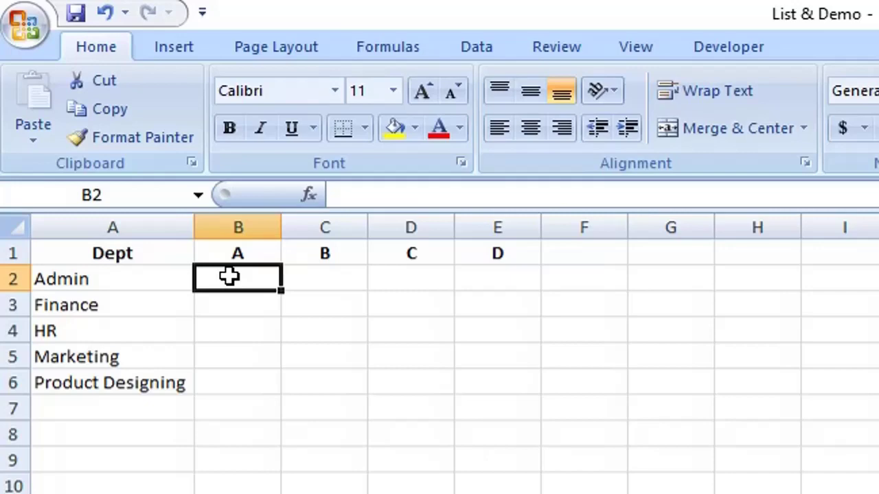
text(=)
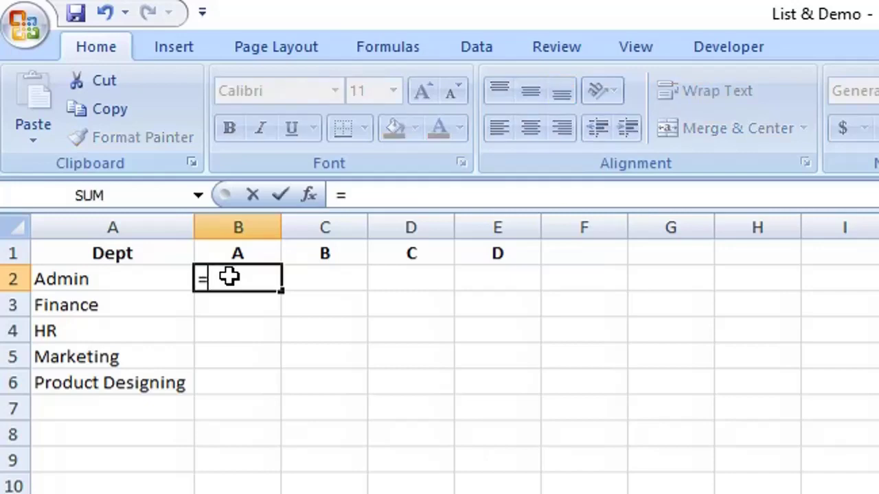
text(countifs)
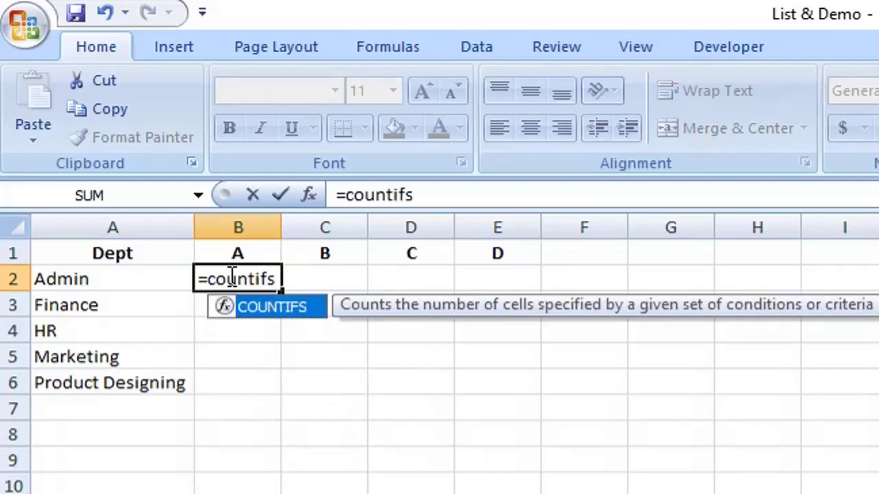
text(()
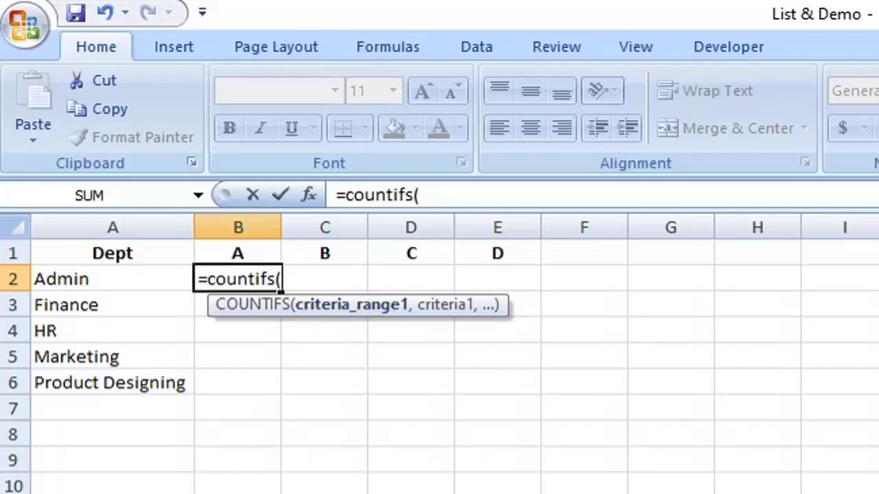
key(ctrl+Page_Up)
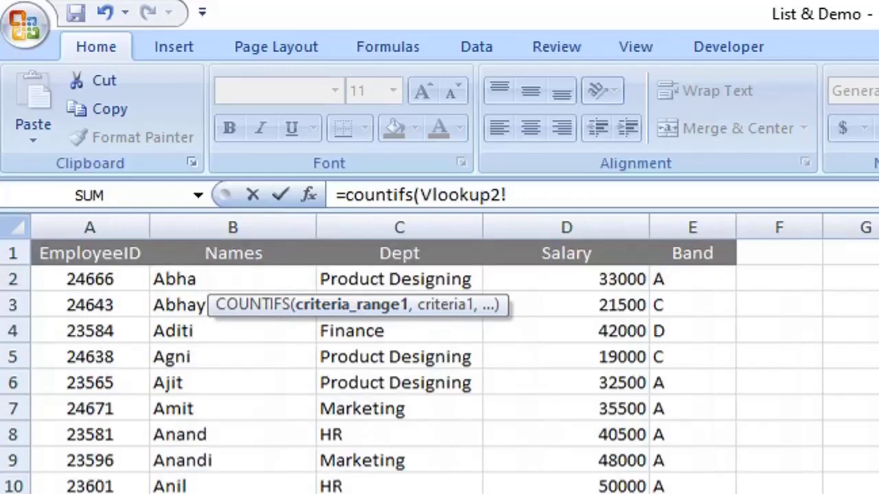
click(424, 226)
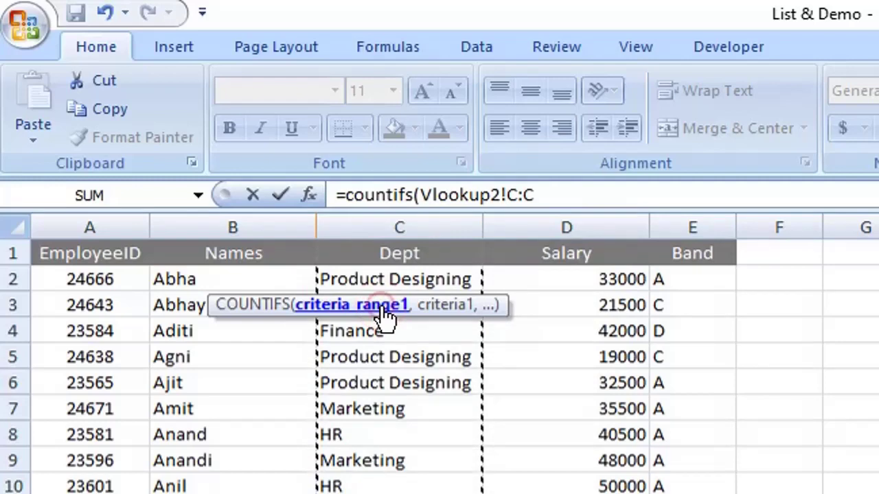
key(F4)
key(F4)
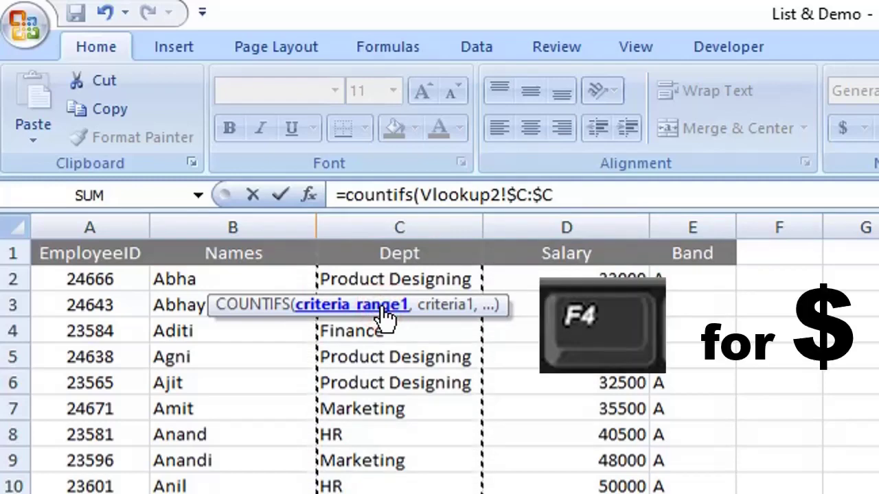
Add the Admin cell on the Countif sheet as the first criterion, locking only its column as $A2.
text(,)
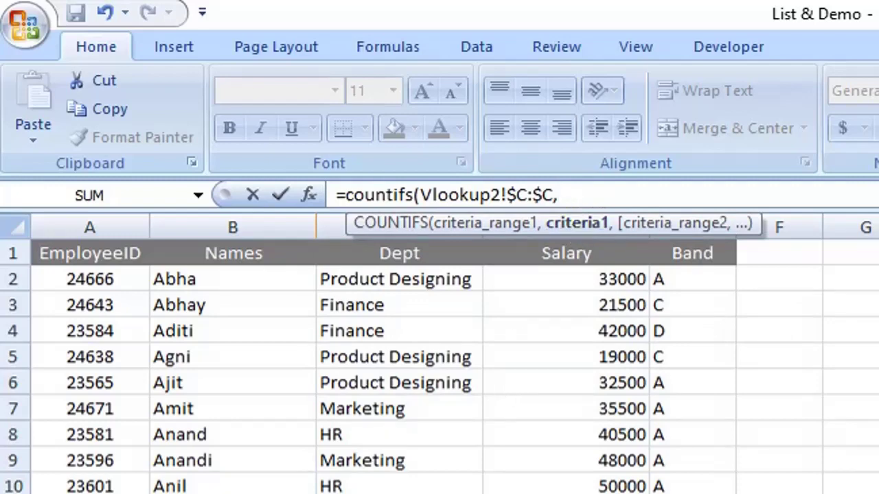
key(ctrl+Page_Down)
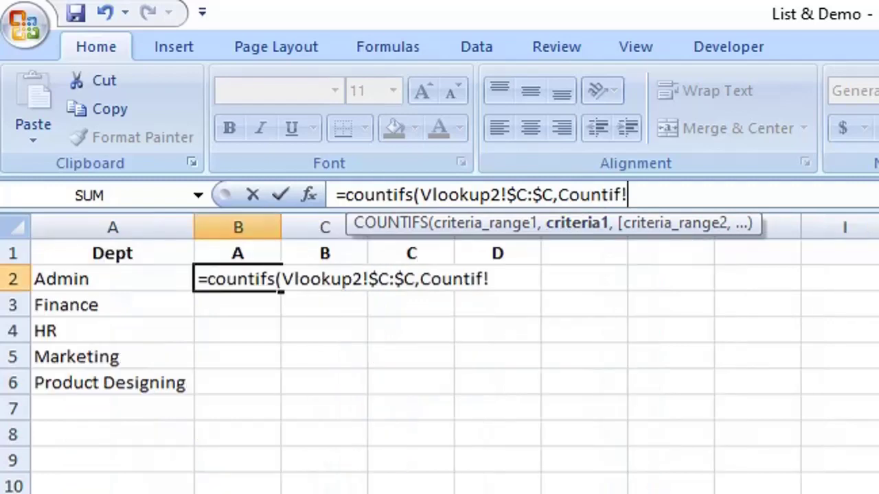
click(78, 278)
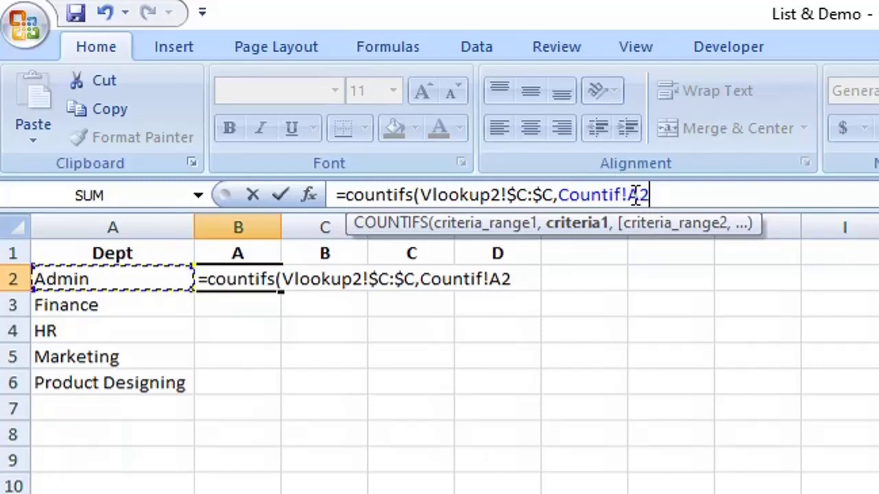
key(F4)
key(F4)
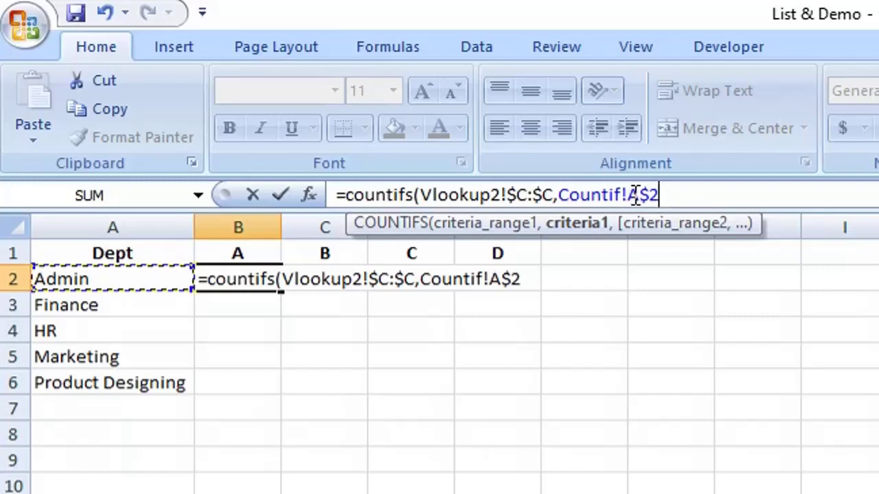
key(F4)
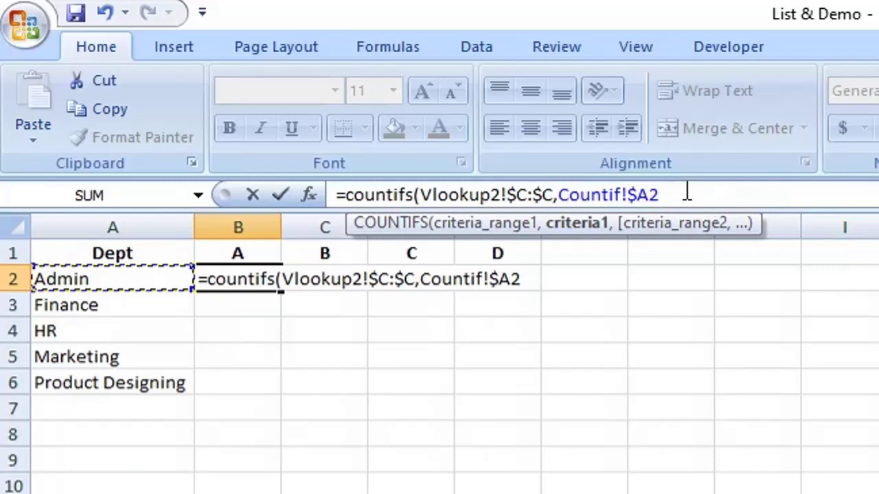
Add the Vlookup2 sheet's Band column, locked as $E:$E, as the second criteria range of the COUNTIFS formula.
text(,)
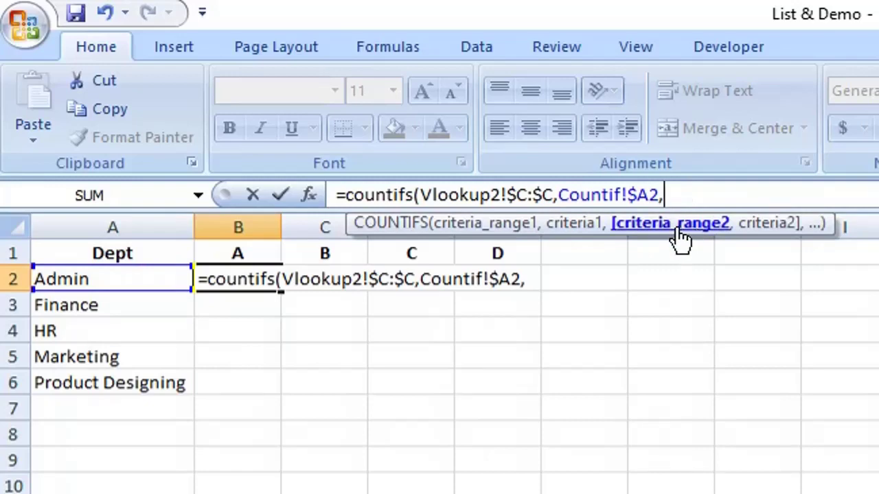
key(ctrl+Page_Up)
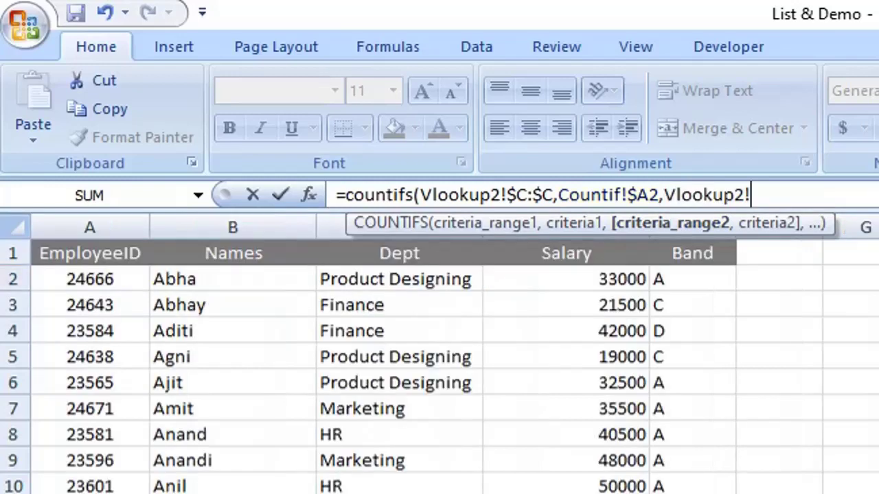
click(694, 233)
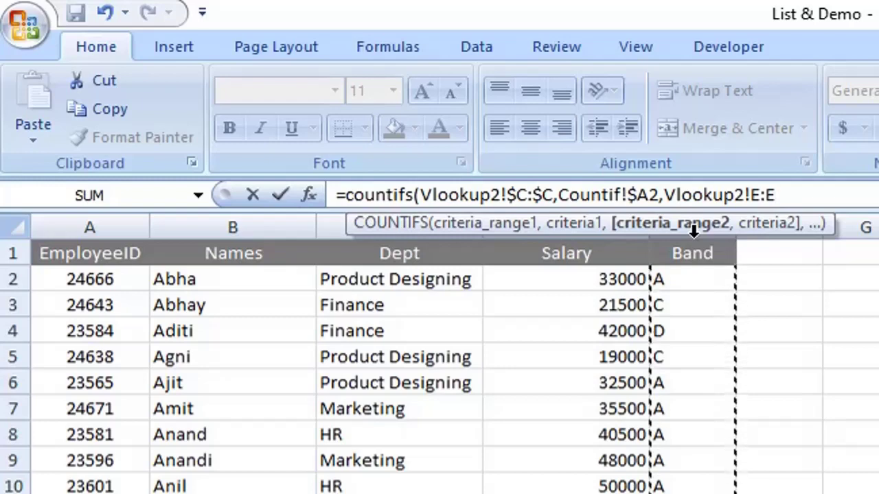
key(F4)
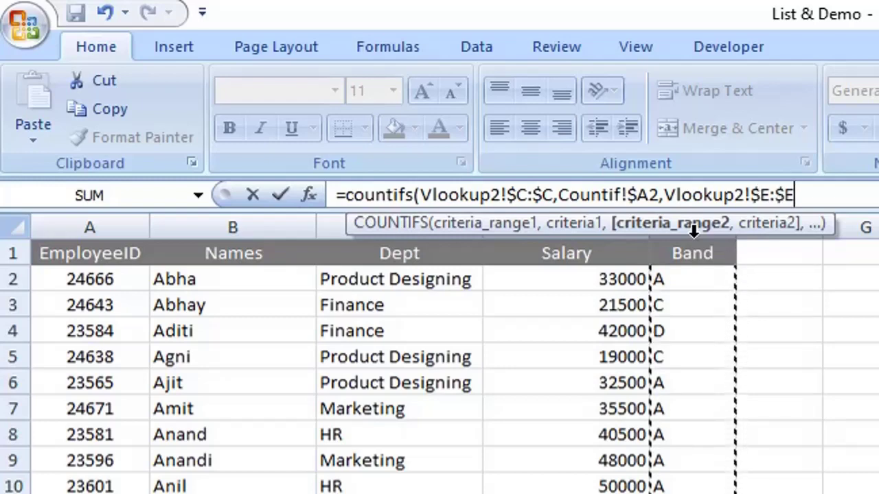
Add the band A header on the Countif sheet as the second criterion, locking only its row as B$1, and complete the formula.
text(,)
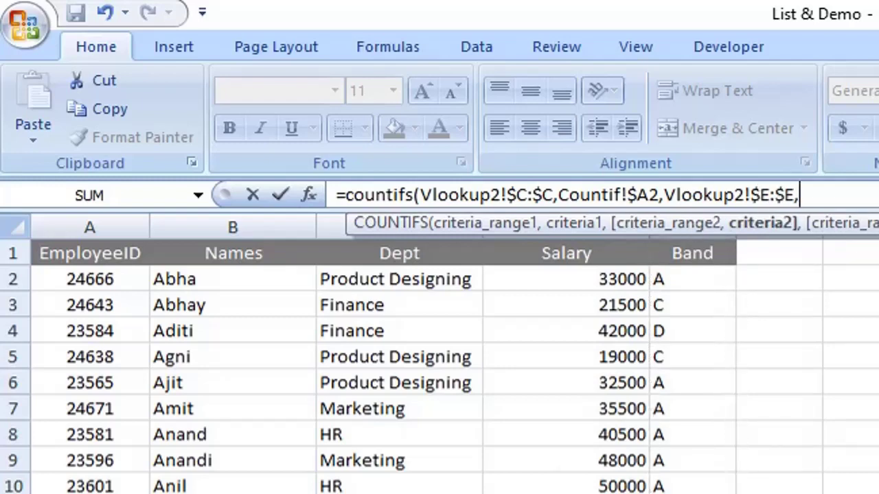
key(ctrl+Page_Down)
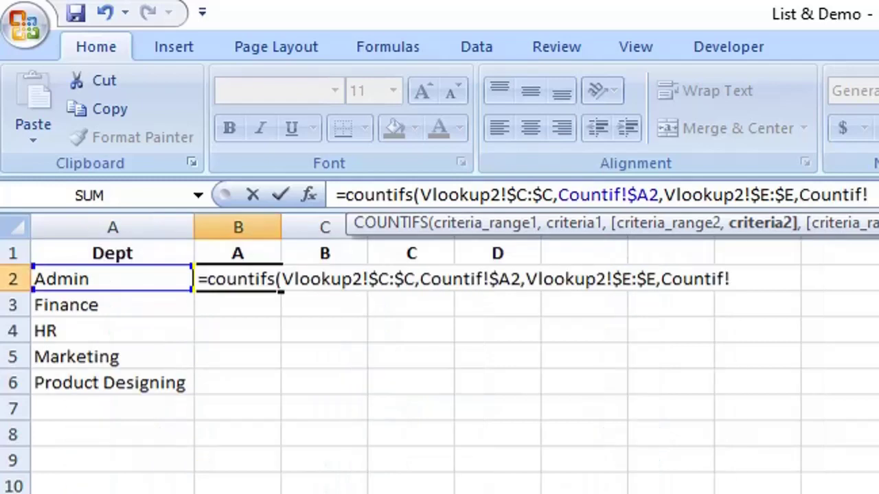
click(251, 254)
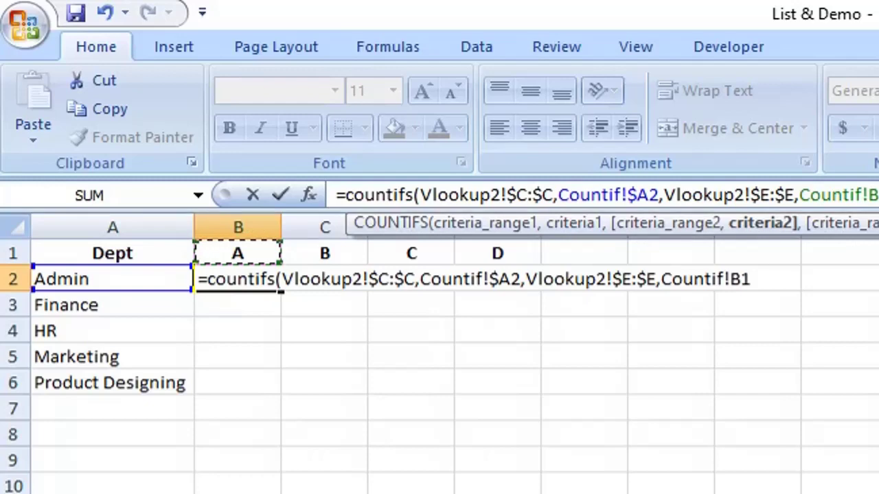
key(F4)
key(F4)
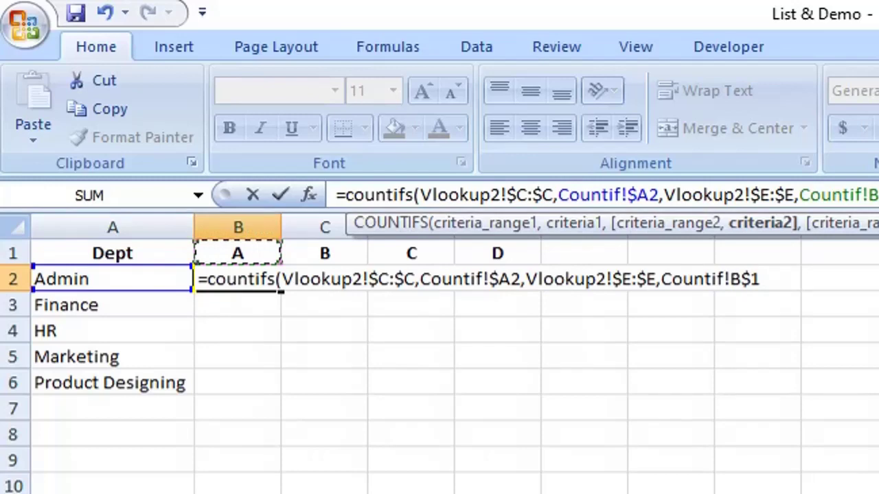
text())
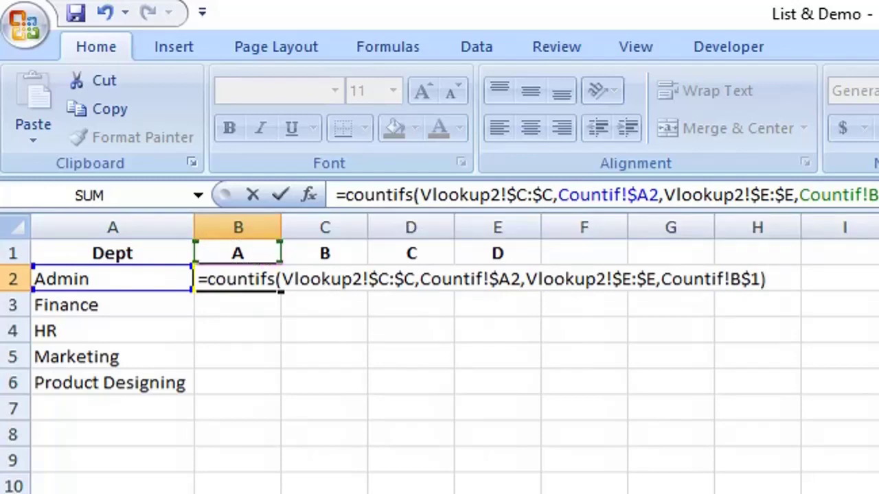
key(Return)
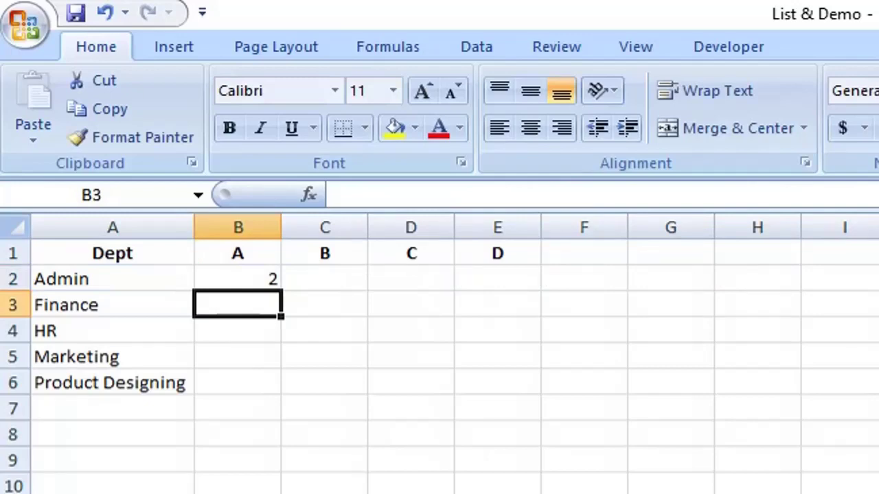
Fill the COUNTIFS formula from B2 across B2:E6 and sum each department's row in F2:F6.
click(256, 277)
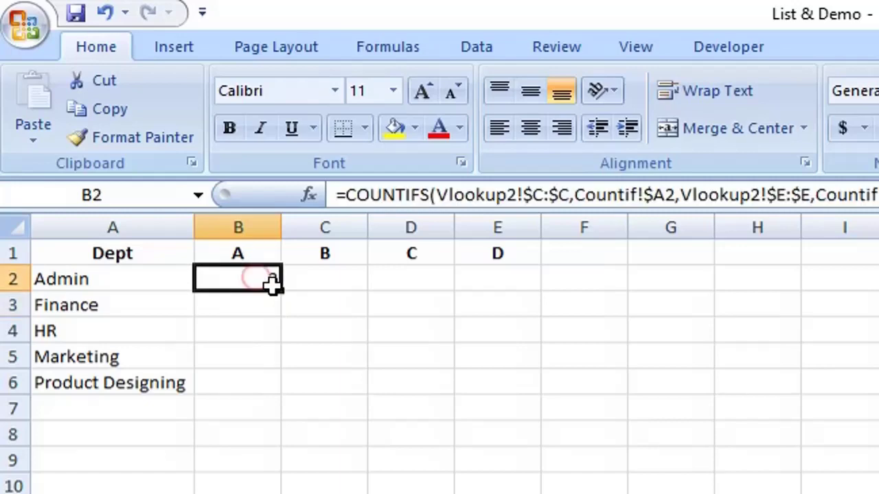
drag(282, 292, 531, 394)
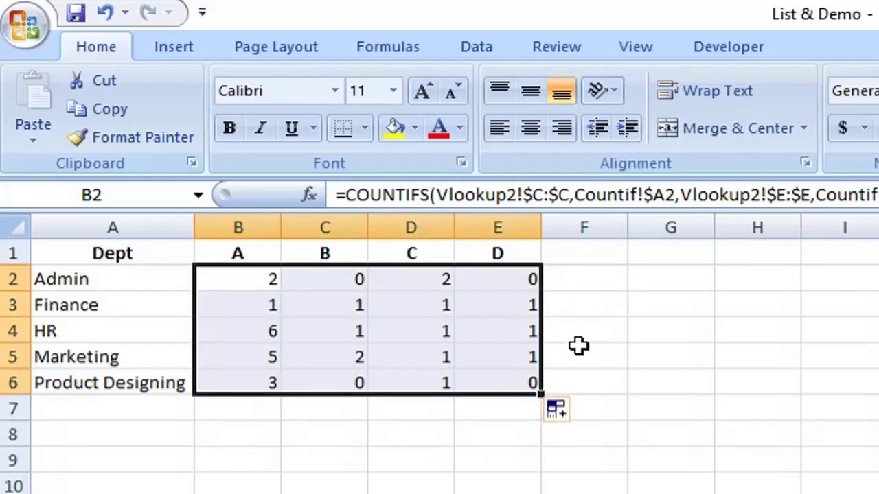
drag(586, 276, 582, 386)
key(alt+equal)
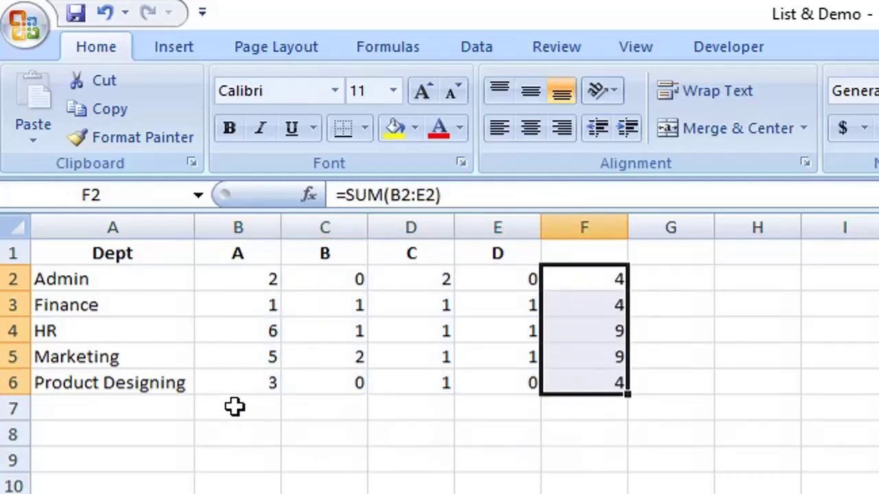
Sum each band column and the row totals in B7:F7.
drag(233, 407, 580, 399)
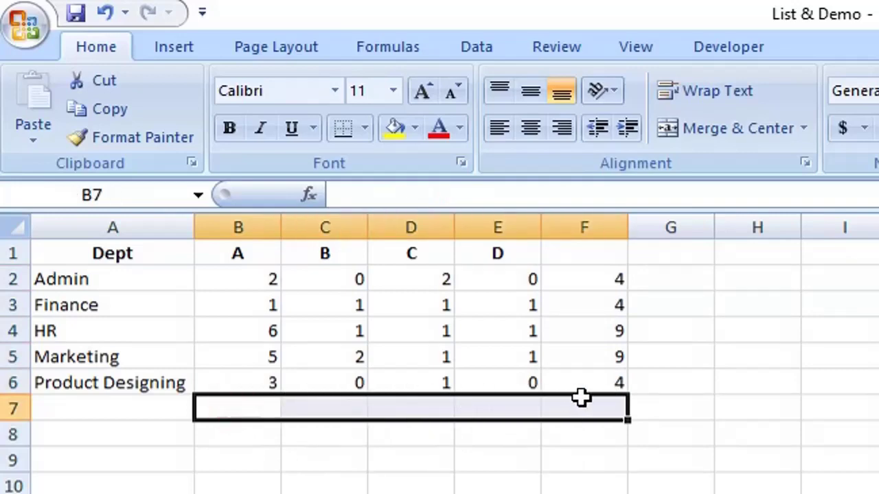
key(alt+equal)
key(ctrl+Return)
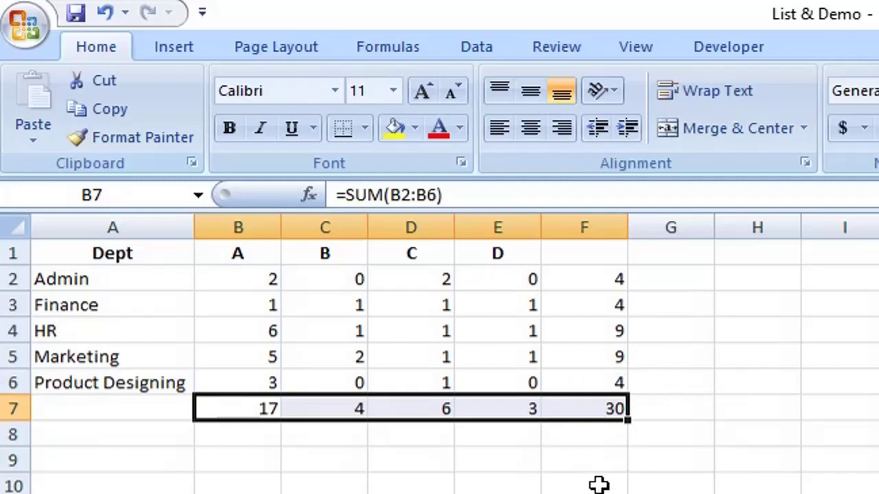
Compare the COUNTIF department counts in B2:B7 with the COUNTIFS row totals in L2:L7.
drag(222, 238, 134, 203)
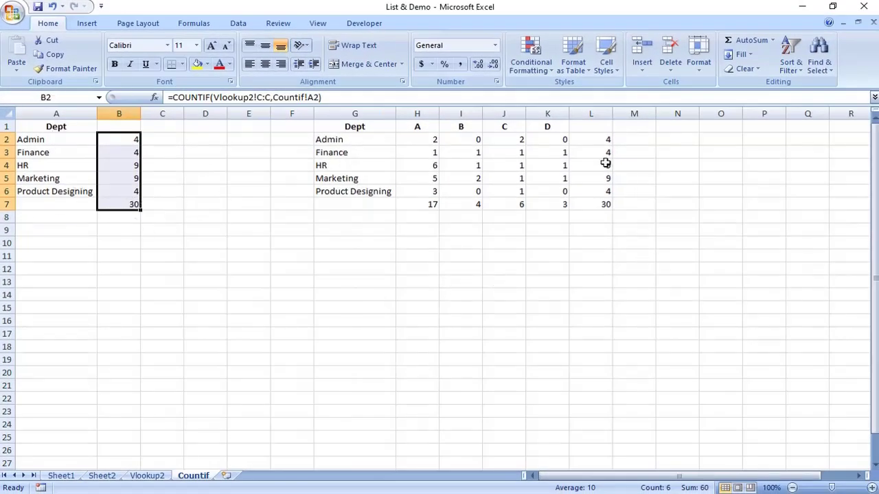
drag(594, 142, 596, 207)
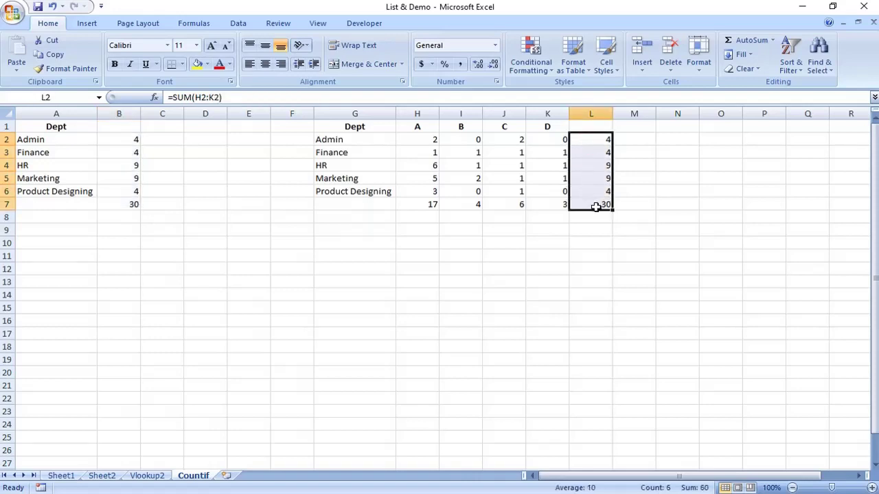